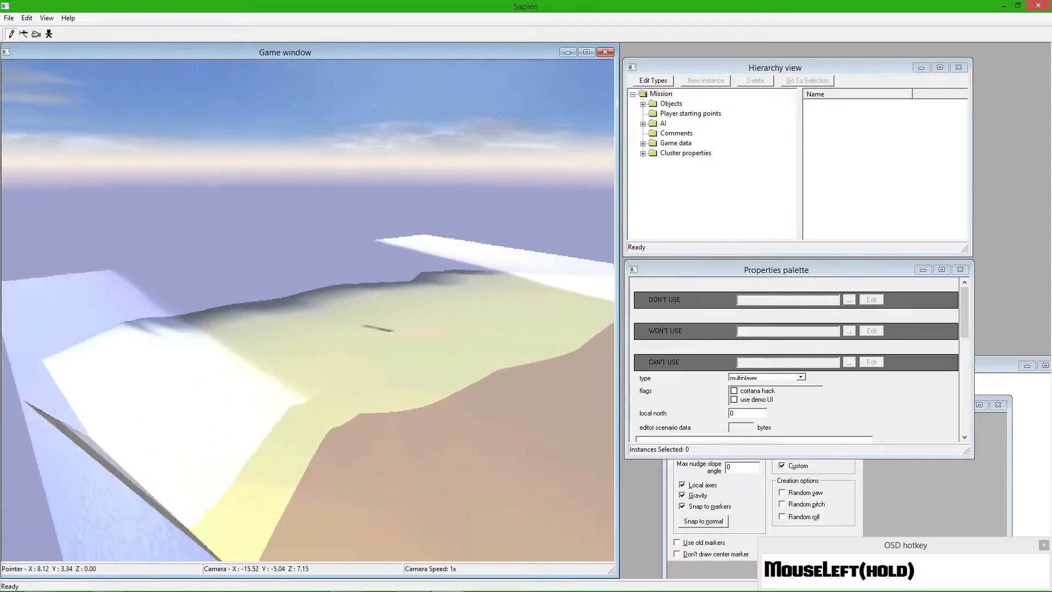
- Add a player starting point on the tan ground near the rock wall, at about x -9.25, y -9.03
key(shift)
key(d)
key(shift)
key(shift)
key(shift)
key(w)
key(d)
middle_drag(308, 310, 488, 305)
drag(430, 314, 525, 300)
key(a)
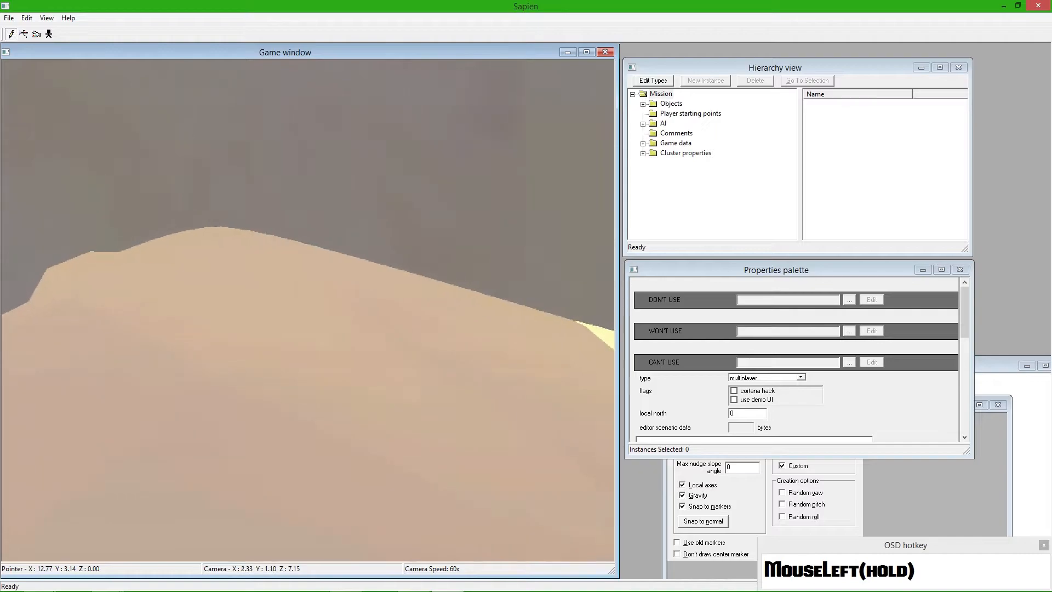
drag(406, 300, 408, 301)
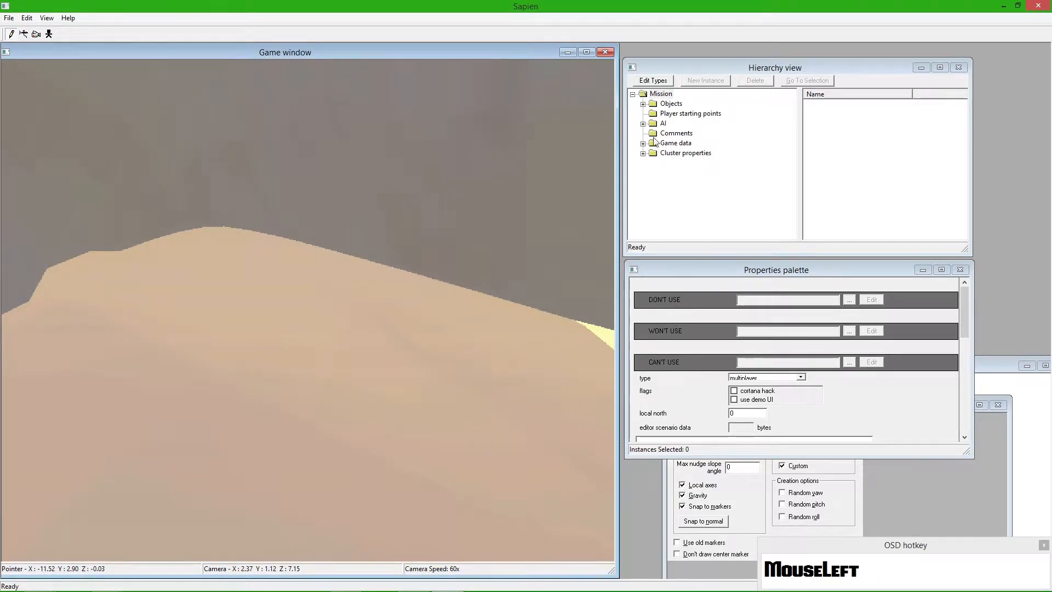
click(667, 114)
drag(400, 234, 375, 258)
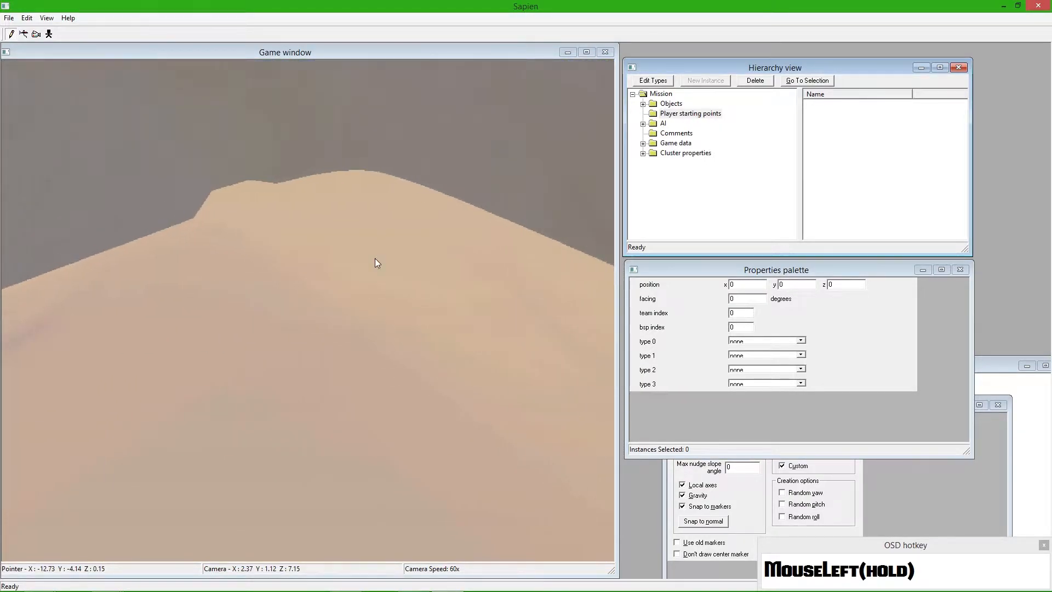
click(331, 209)
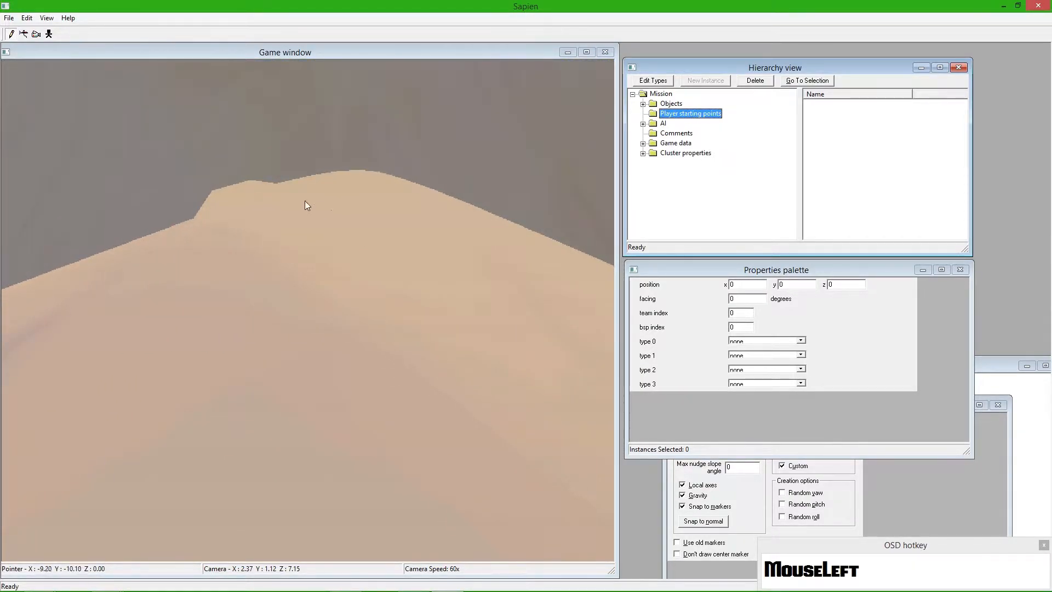
click(346, 217)
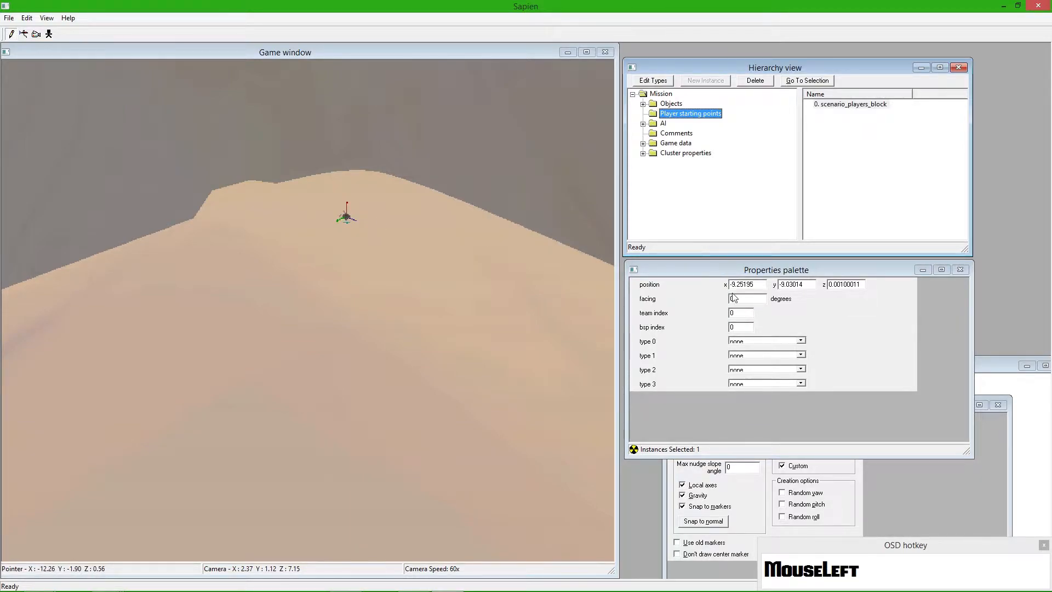
- Set type 0 of the first player starting point to slayer
click(743, 343)
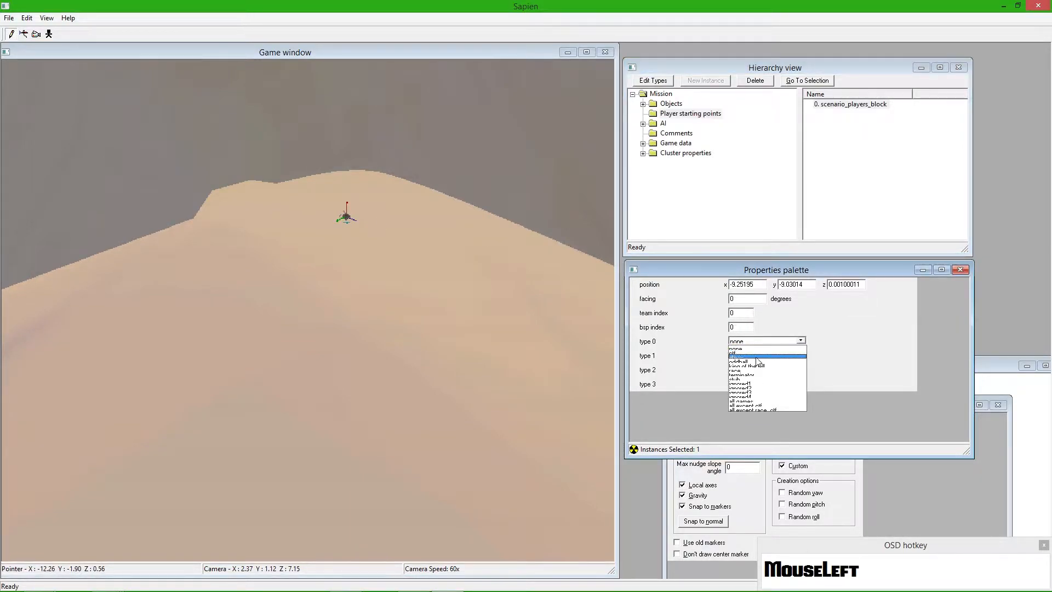
click(738, 400)
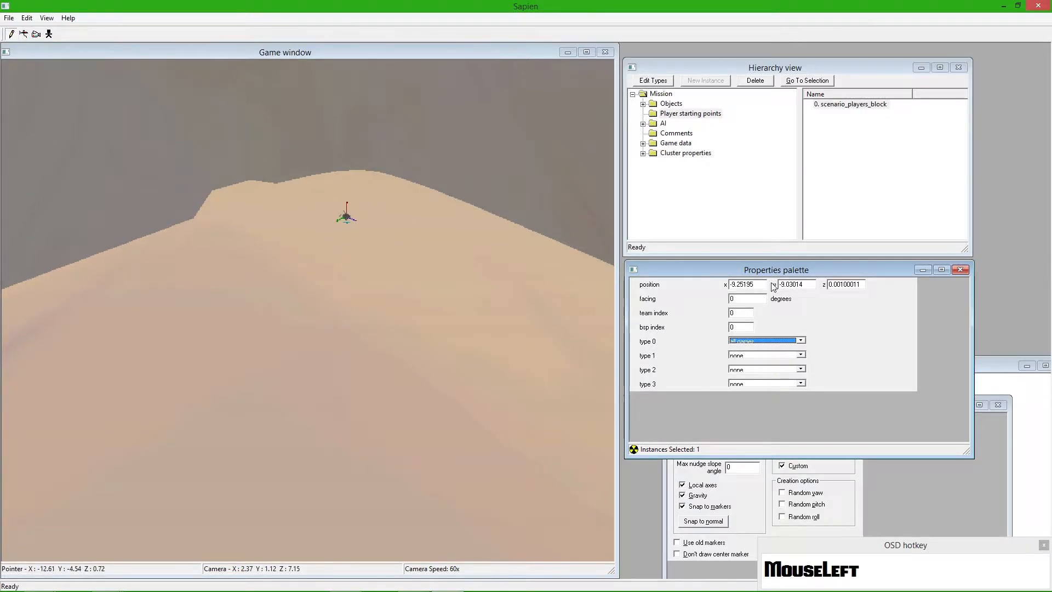
click(767, 342)
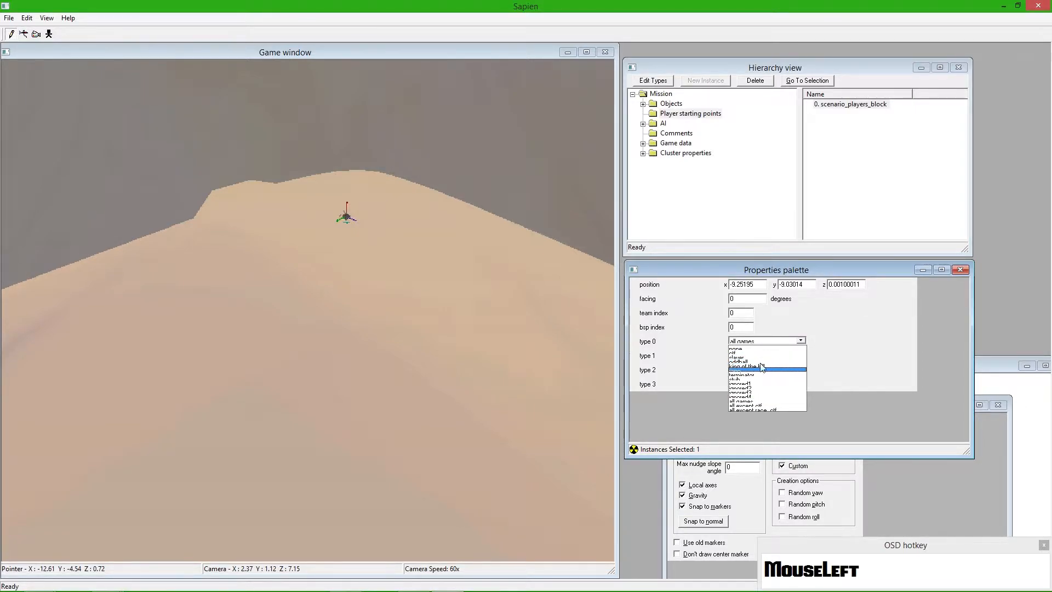
click(762, 357)
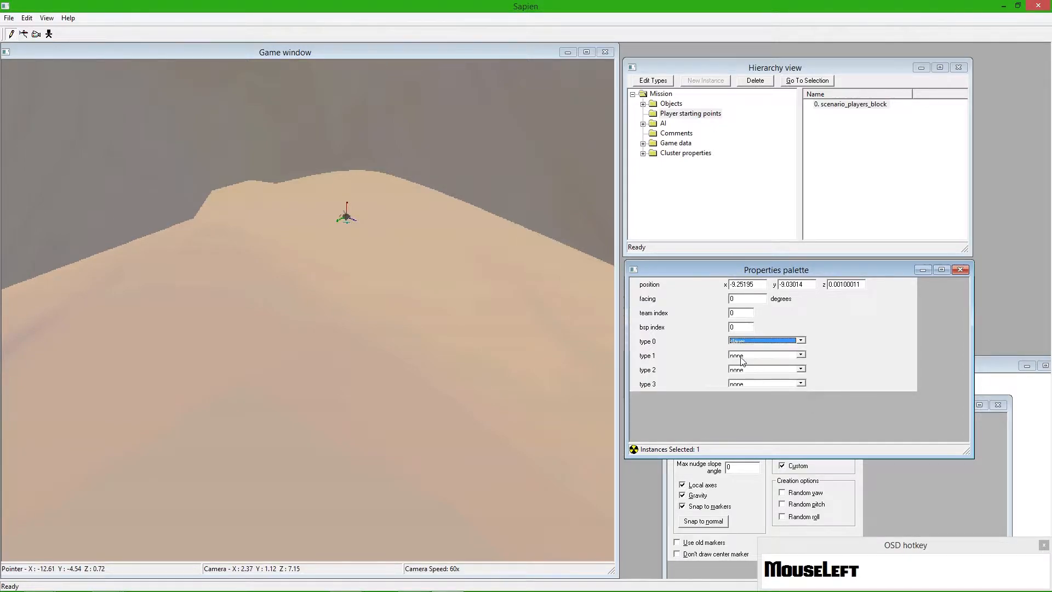
- Add three more slayer starting points in a row beside the first, from about x -8.81, y -7.15 to x -7.80, y -3.03
click(381, 240)
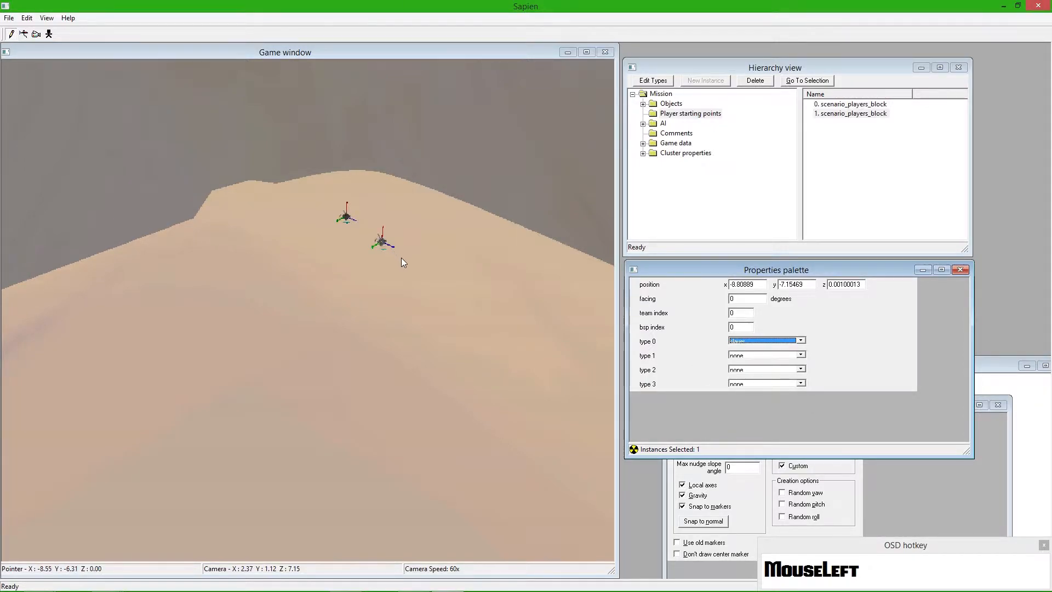
click(428, 276)
click(484, 317)
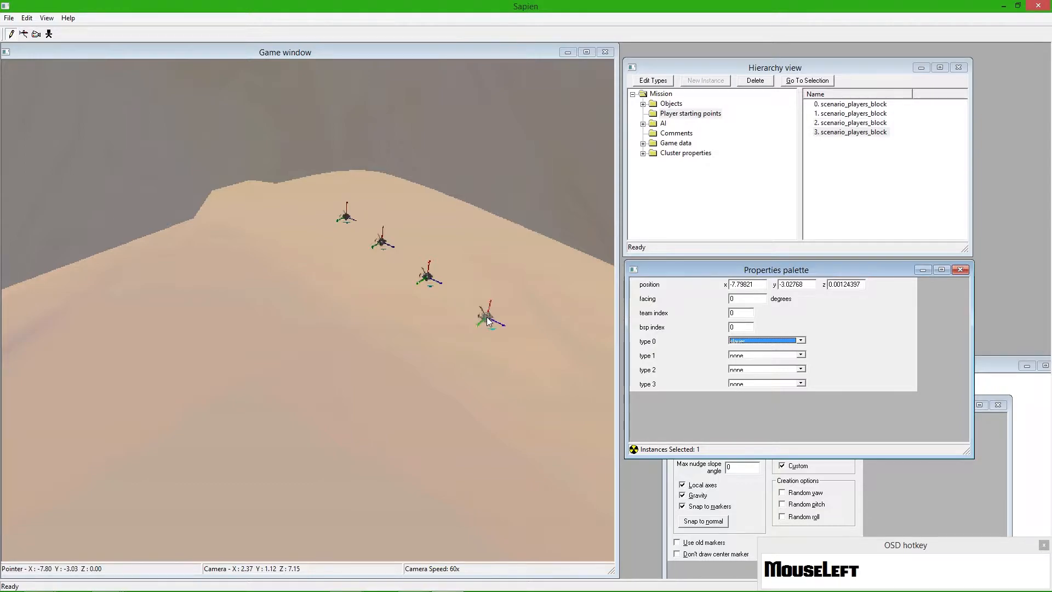
- Add a row of four slayer starting points in the shadowed corner at the map's opposite side, ending near x 21.64, y -5.54
drag(478, 314, 277, 256)
click(118, 240)
click(118, 242)
click(146, 315)
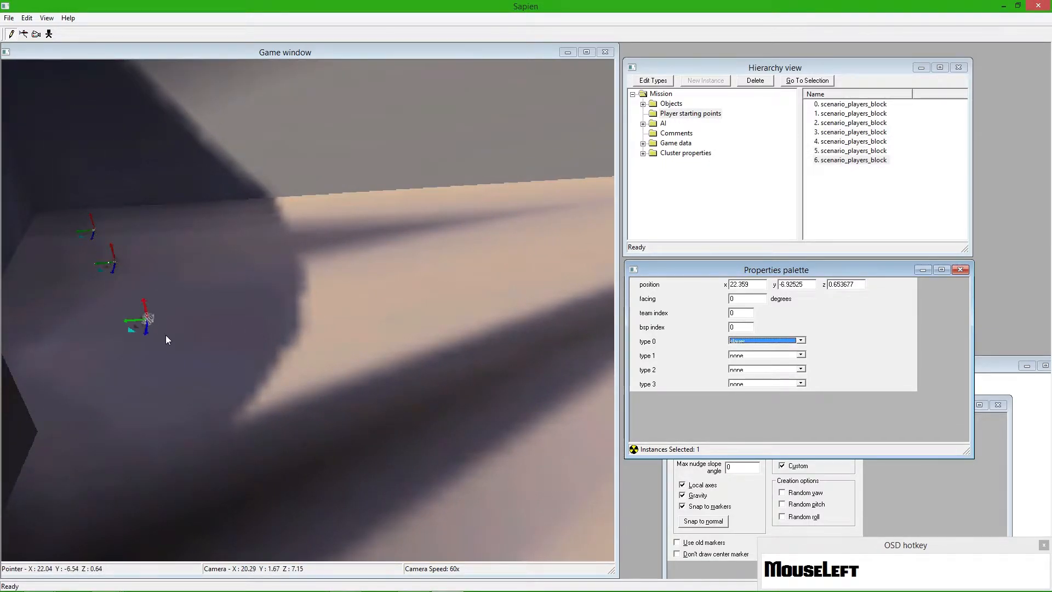
click(184, 381)
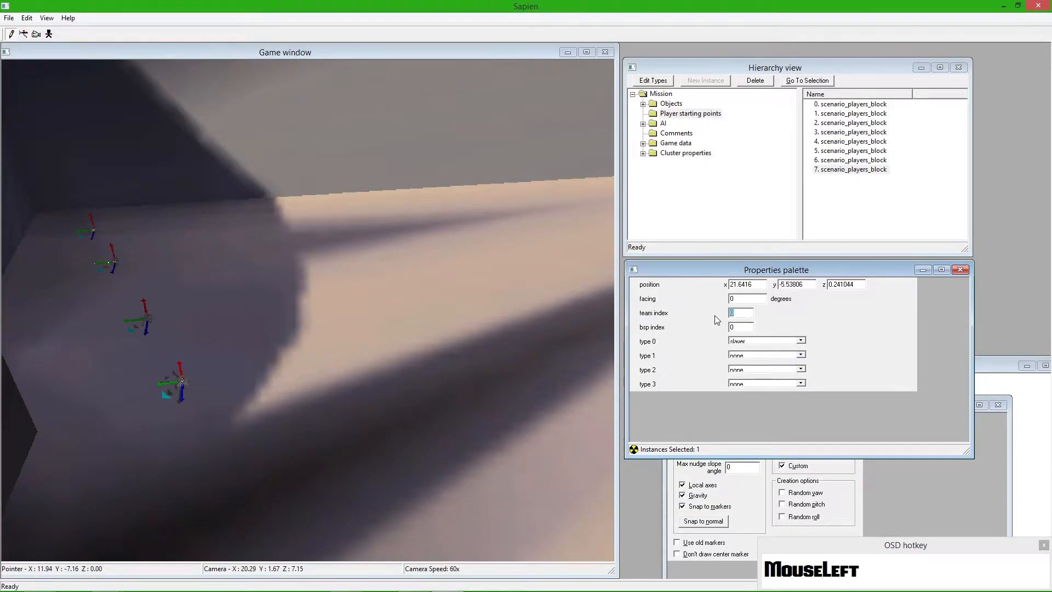
- Set the team index to 1 for the starting points in the shadowed corner, spreading the row slightly apart
drag(145, 321, 169, 356)
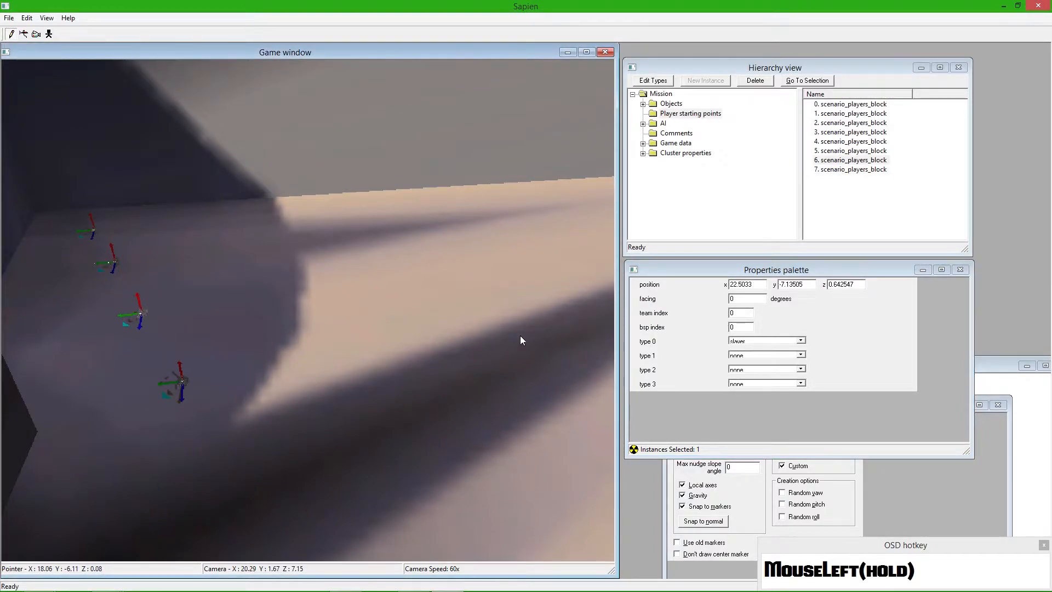
click(744, 316)
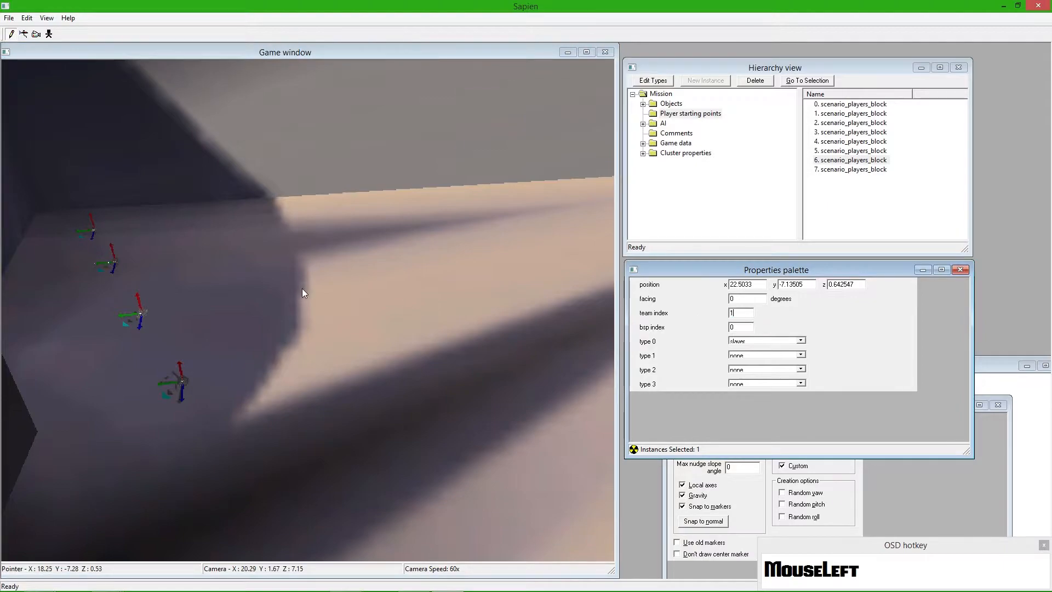
drag(119, 260, 131, 302)
click(726, 315)
drag(104, 234, 94, 264)
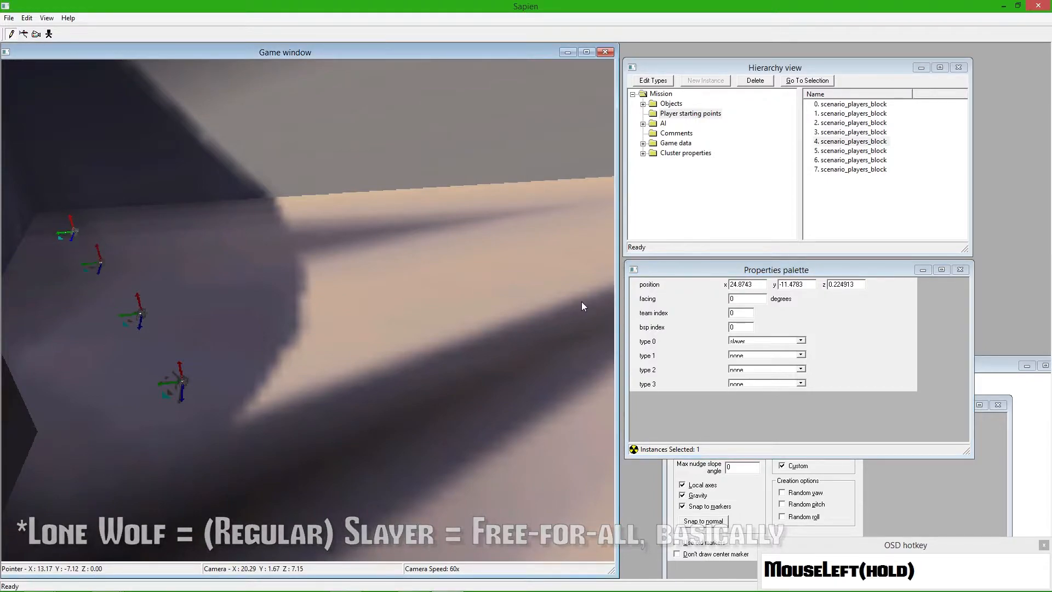
click(726, 318)
click(741, 313)
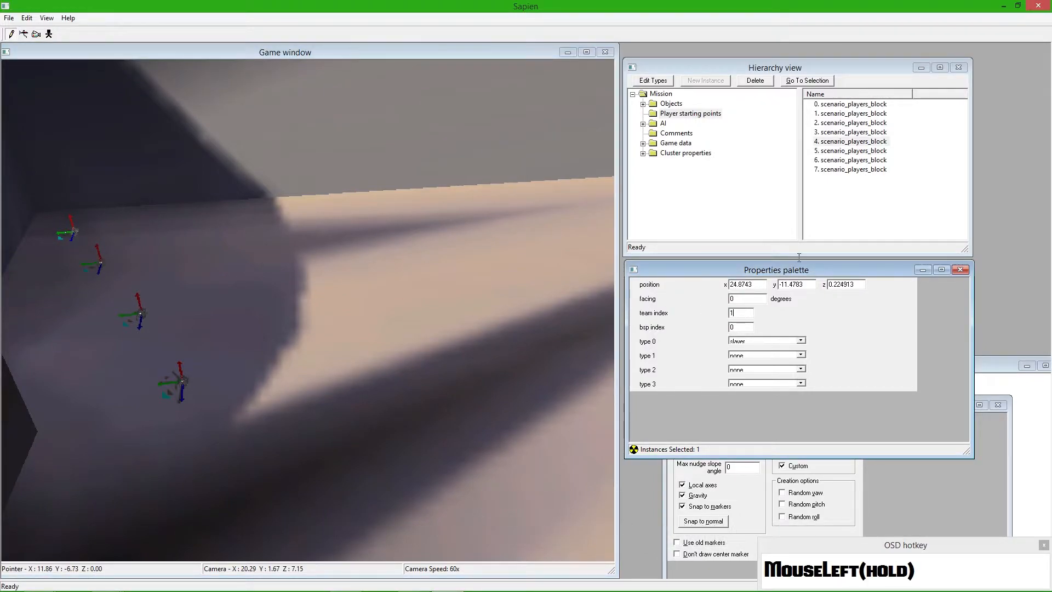
- Examine the properties of the placed starting points and survey both team groups on the map
click(865, 221)
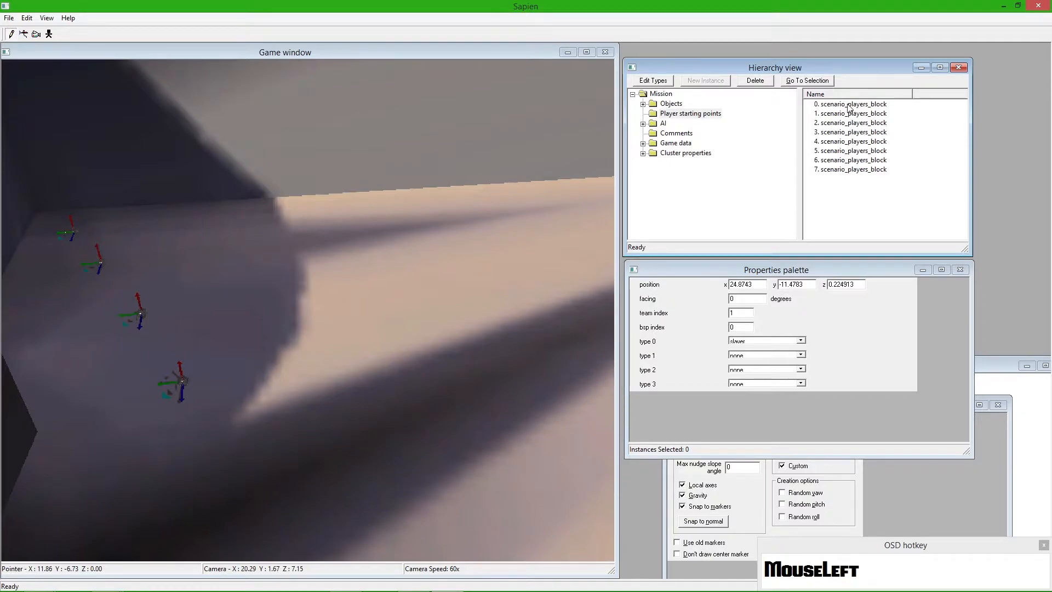
drag(848, 107, 847, 171)
drag(505, 246, 585, 242)
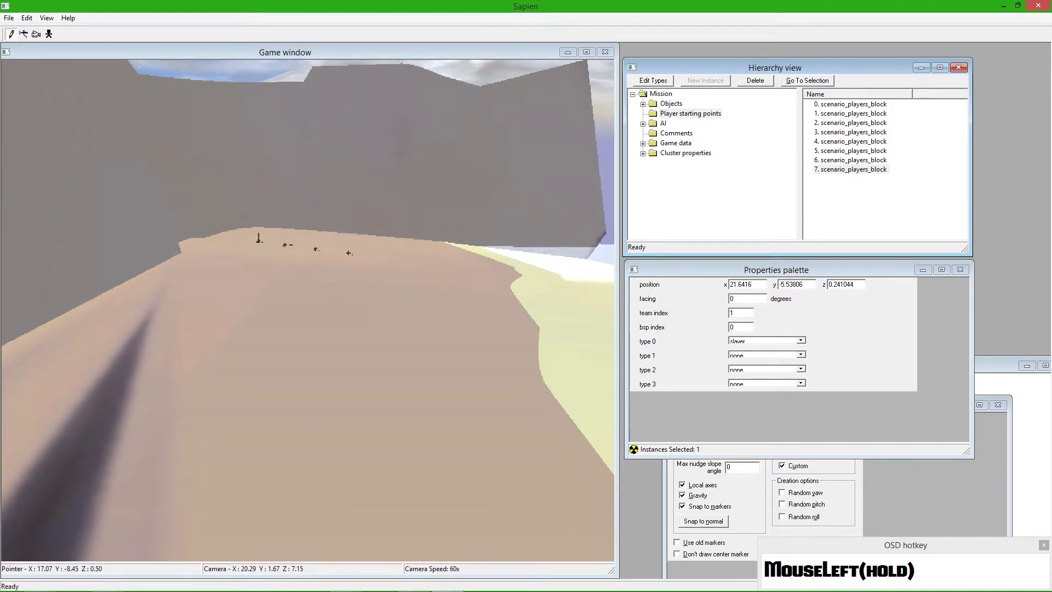
key(w)
mouse_move(585, 242)
mouse_down()
mouse_move(581, 232)
mouse_move(588, 242)
mouse_move(578, 241)
mouse_up()
key(a)
key(d)
key(d)
key(w)
key(d)
key(d)
key(d)
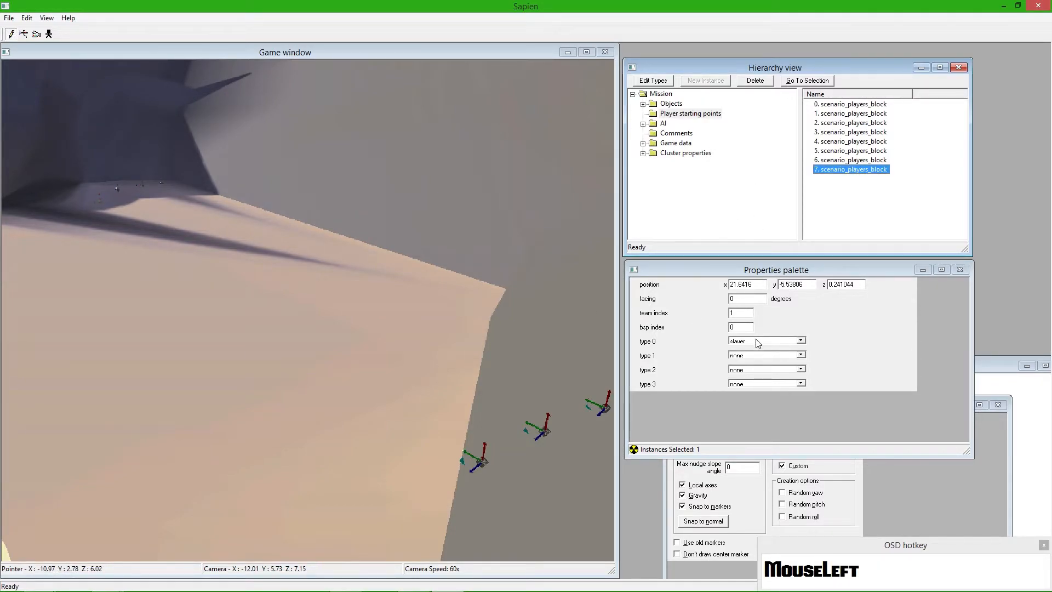
- Add four team 1 starting points down the pale sand slope, from about x -6.87, y 7.18 to x -8.40, y 10.03
drag(328, 295, 328, 295)
drag(315, 242, 301, 241)
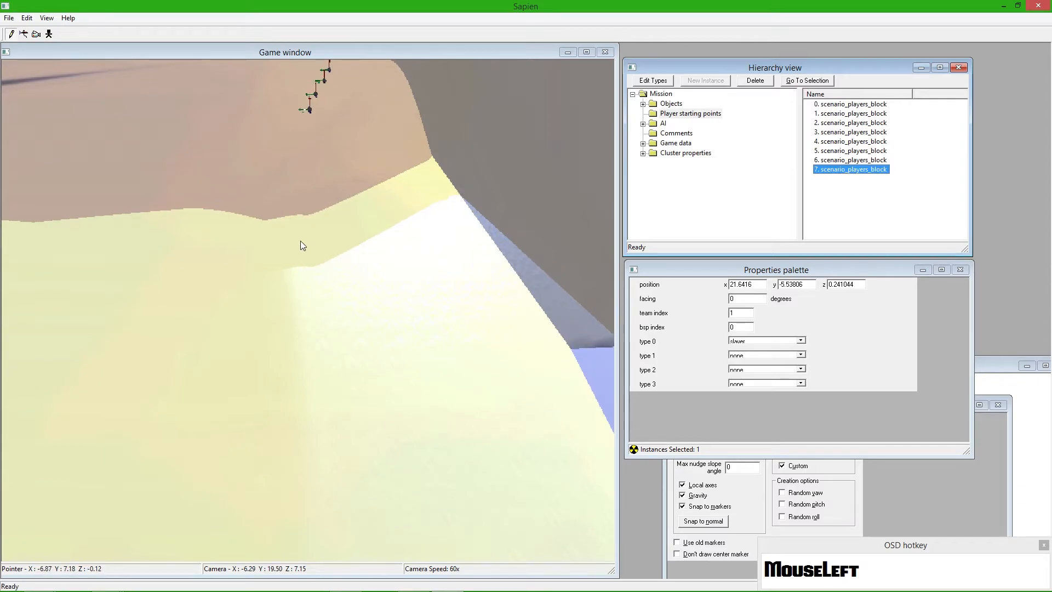
click(300, 241)
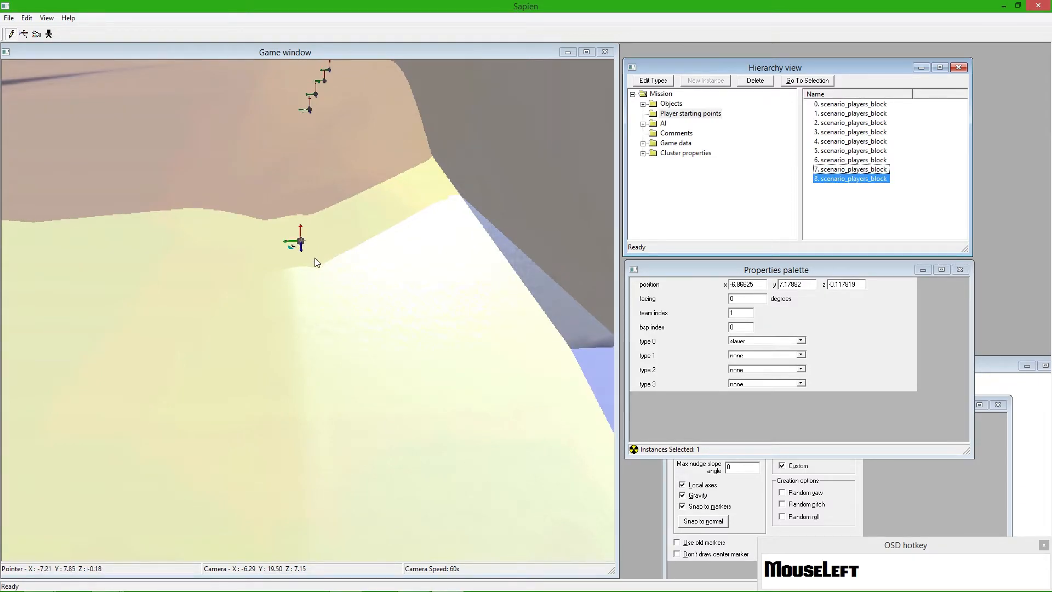
click(318, 258)
click(340, 286)
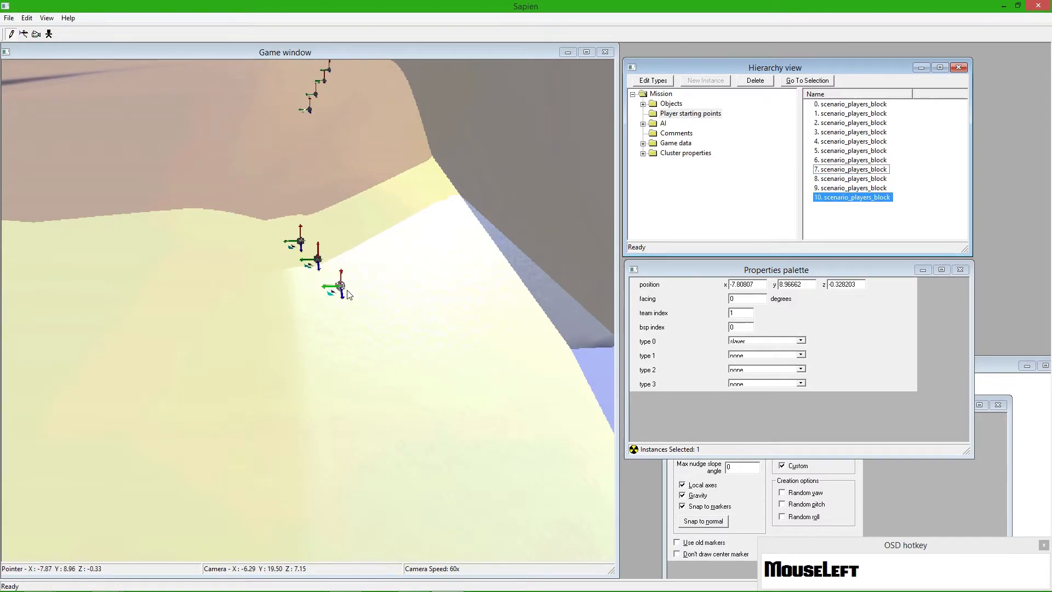
click(371, 316)
- Add a starting point on the pale slope across the map, at about x 23.29, y 7.35, with team index 0
drag(742, 316, 709, 319)
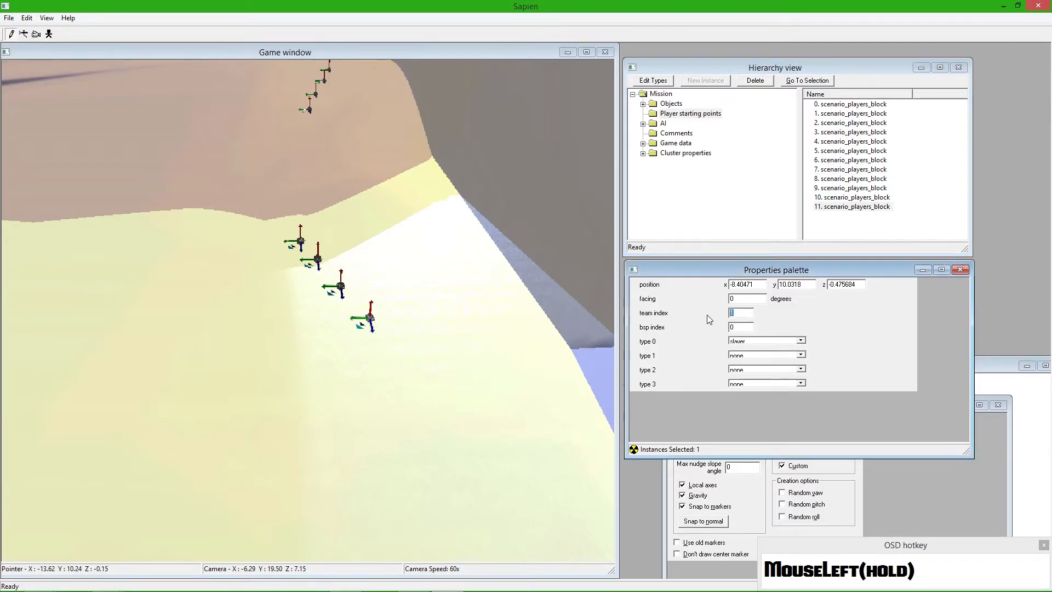
drag(609, 302, 403, 268)
drag(293, 238, 264, 236)
key(w)
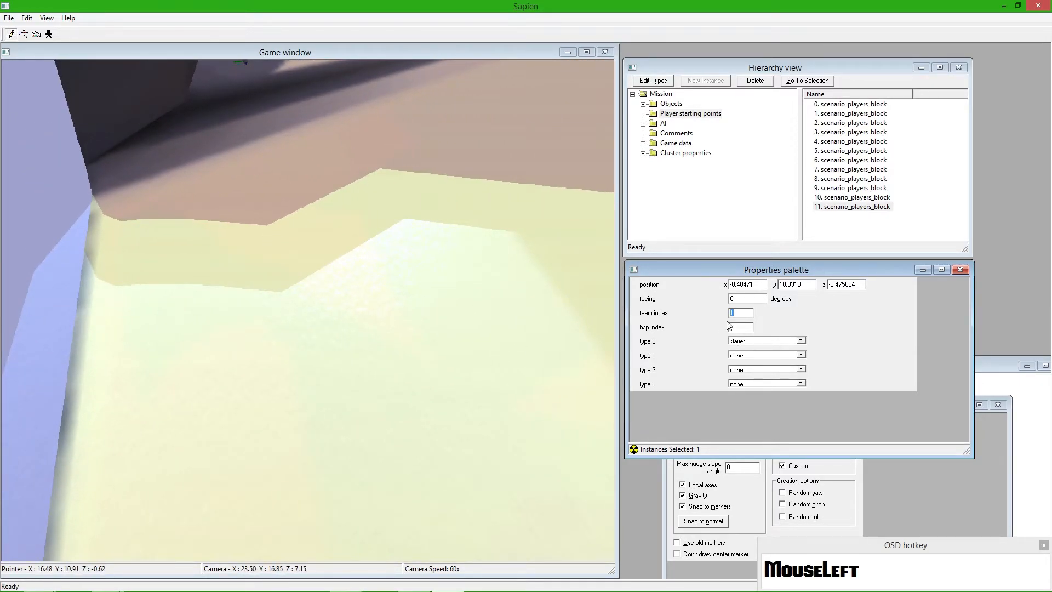
click(244, 275)
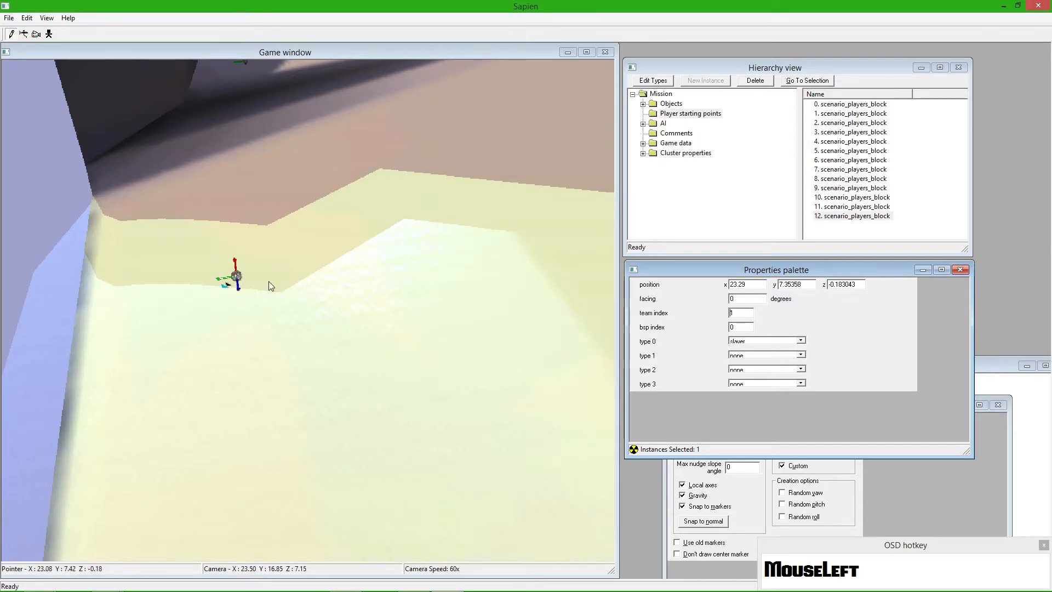
drag(696, 309, 682, 306)
text(0)
- Add three more team 0 starting points down that slope, ending near x 25.71, y 9.92, and check the list entries
click(203, 318)
click(172, 349)
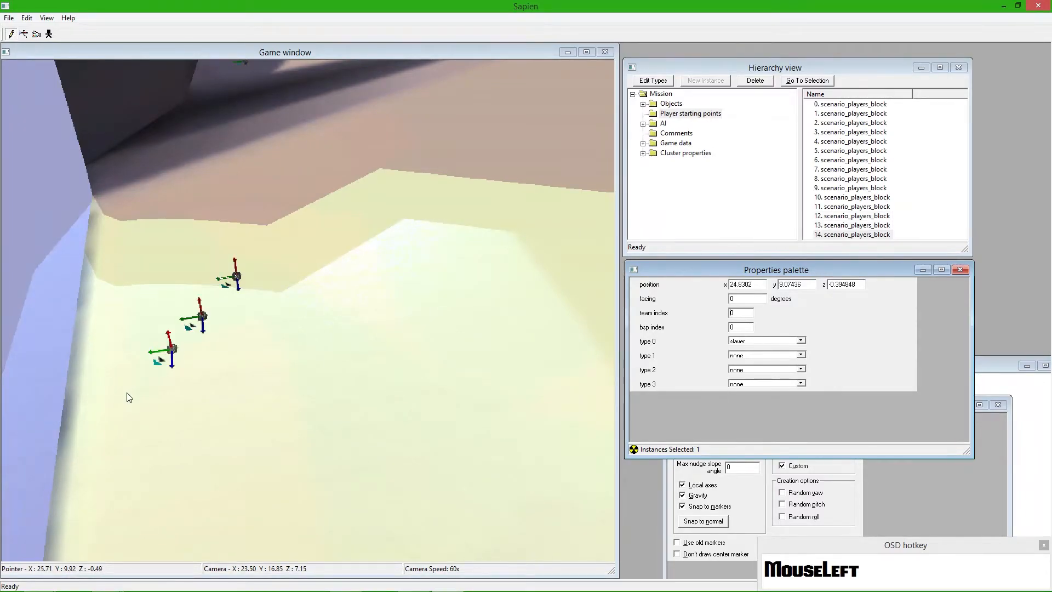
click(126, 392)
click(843, 235)
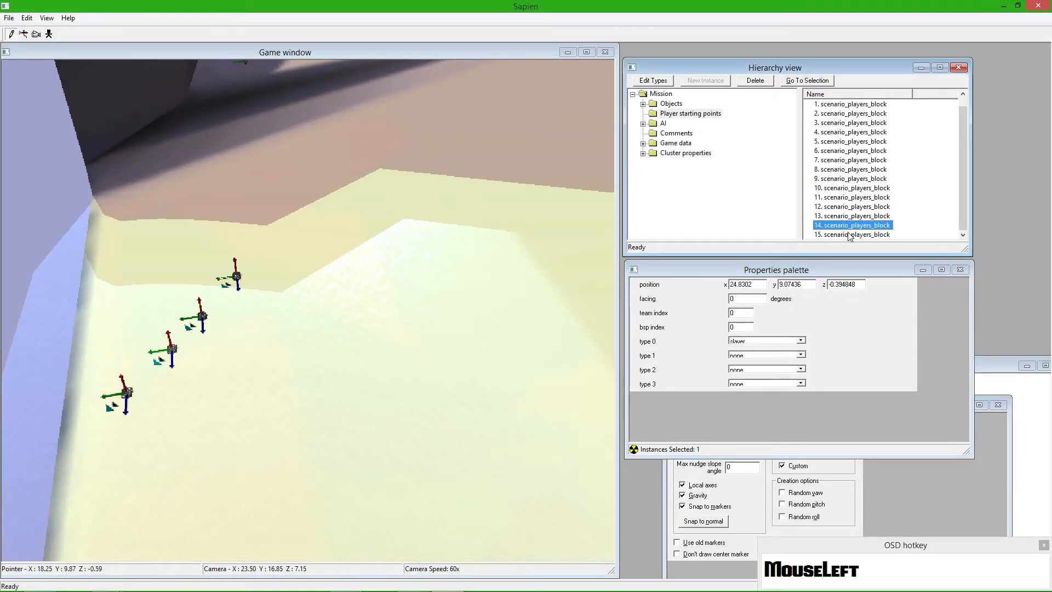
drag(850, 217, 851, 178)
drag(847, 219, 848, 239)
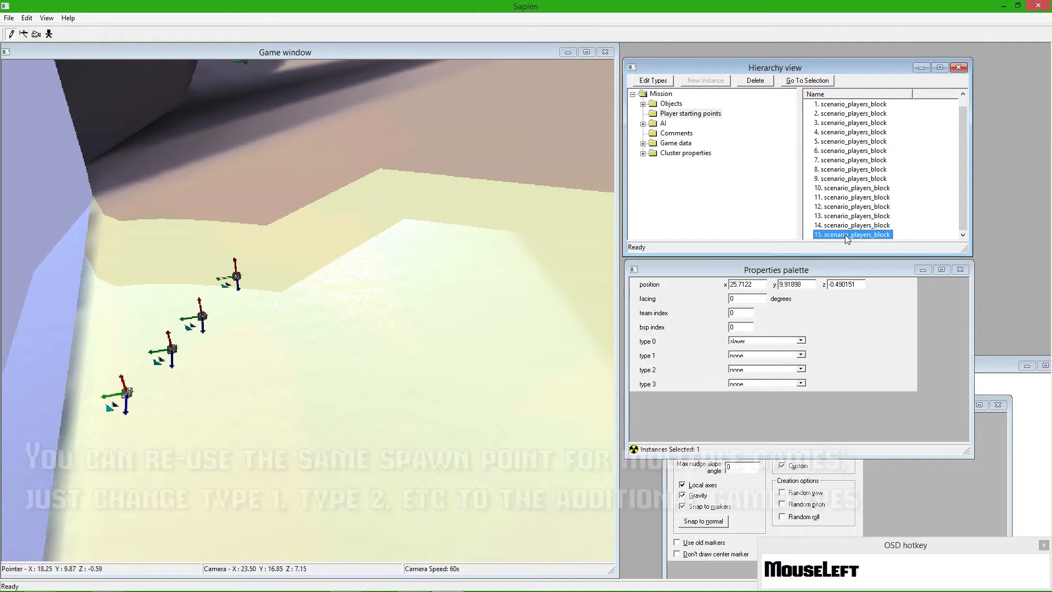
- Set type 0 to ctf for starting point 15 of team 0 and starting point 8 of team 1
drag(449, 380, 497, 371)
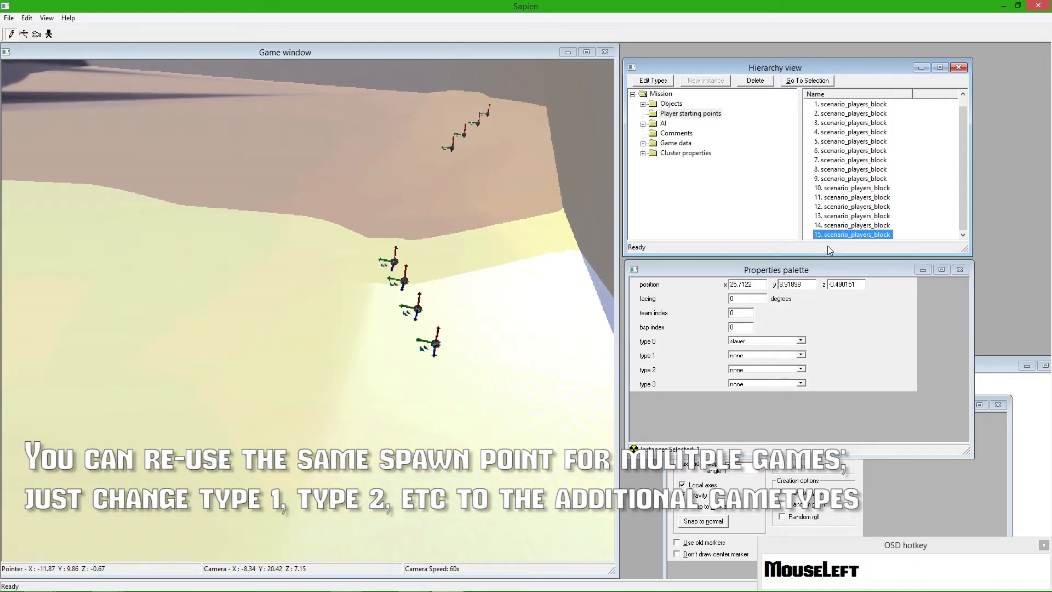
click(772, 344)
click(781, 350)
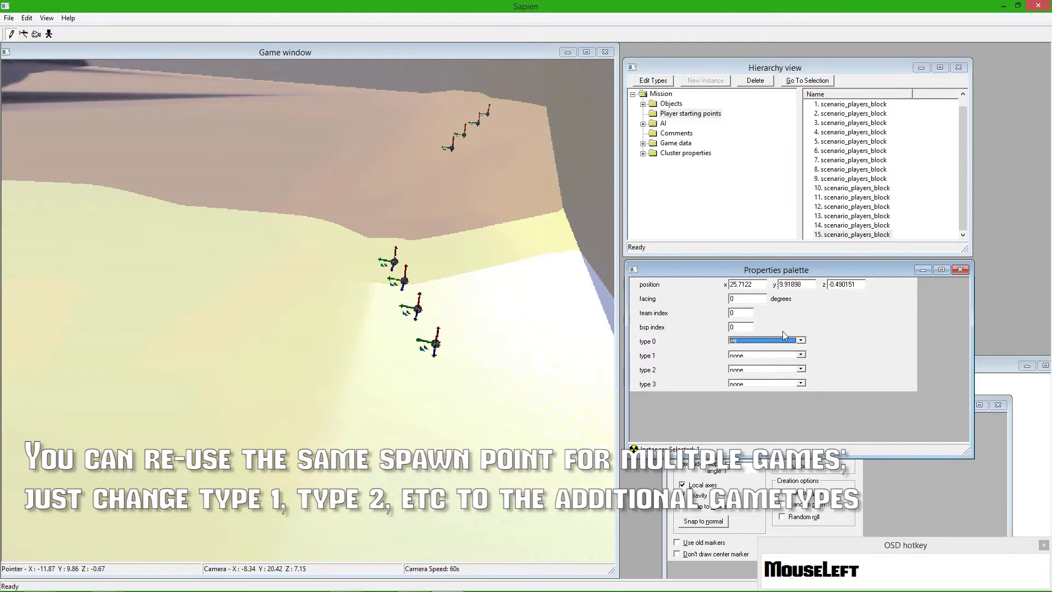
click(854, 169)
click(766, 340)
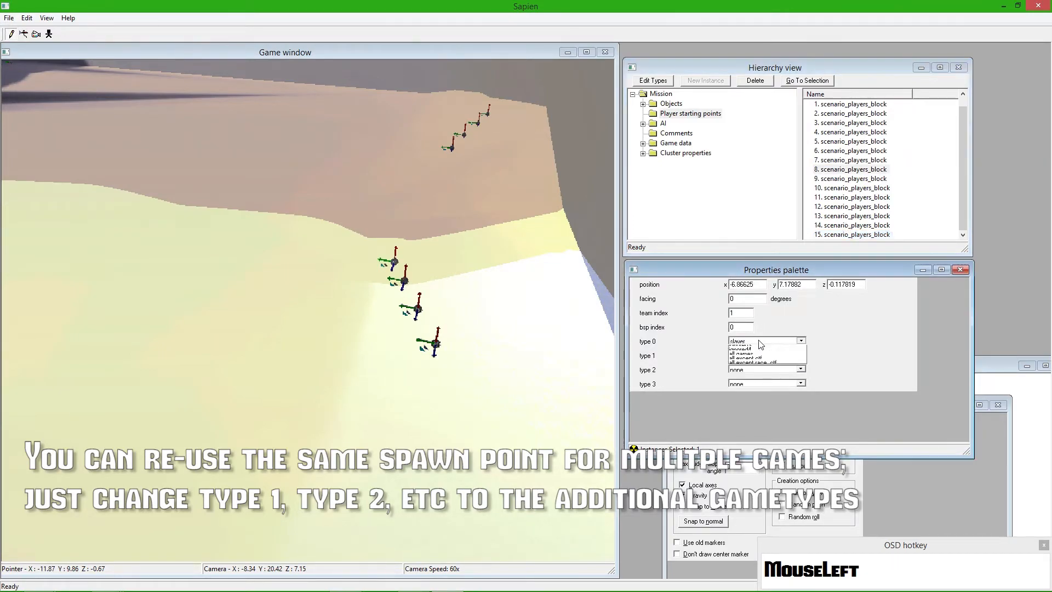
click(751, 353)
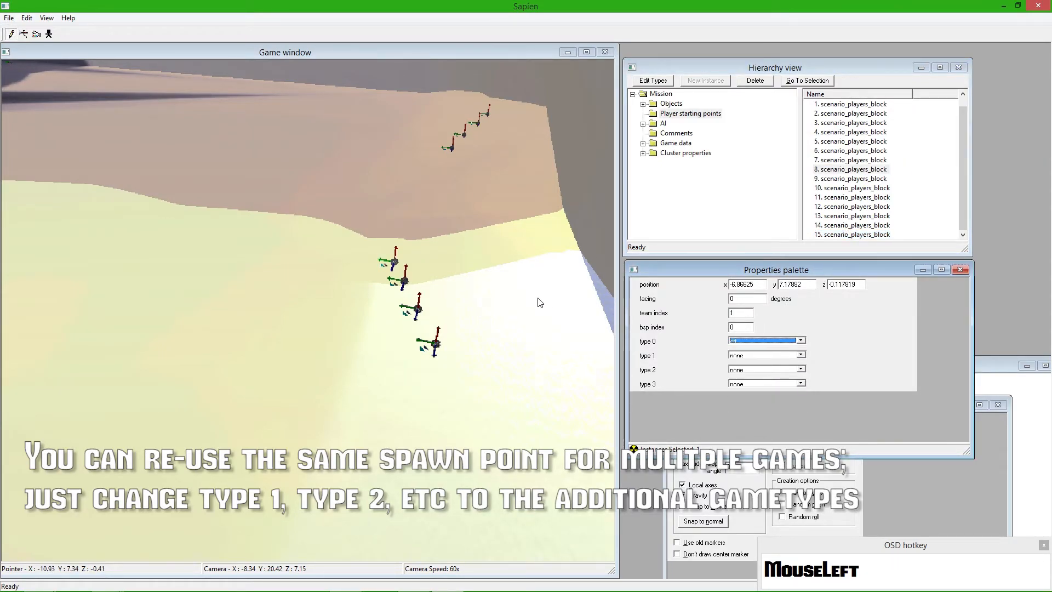
- Add a starting point on the shaded slope at about x 5.78, y 25.14 and set its type 0 to all games
drag(537, 291, 426, 238)
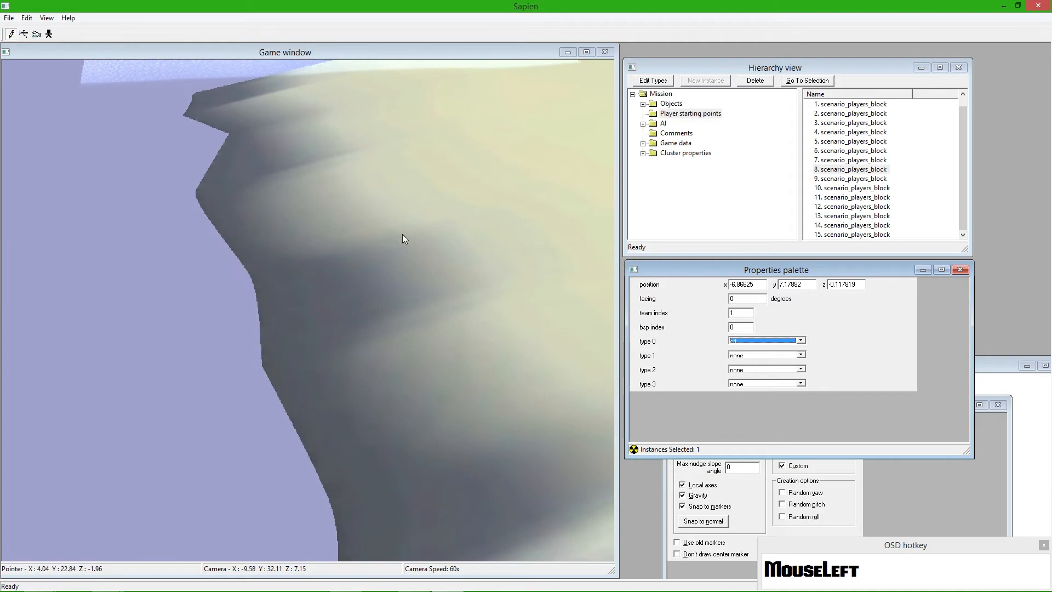
click(362, 231)
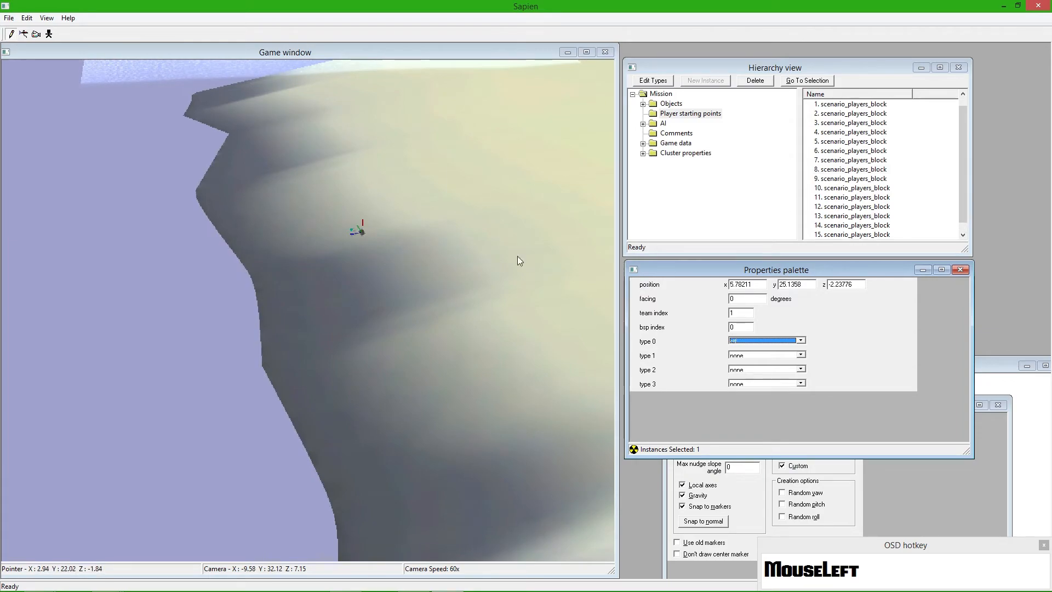
click(768, 341)
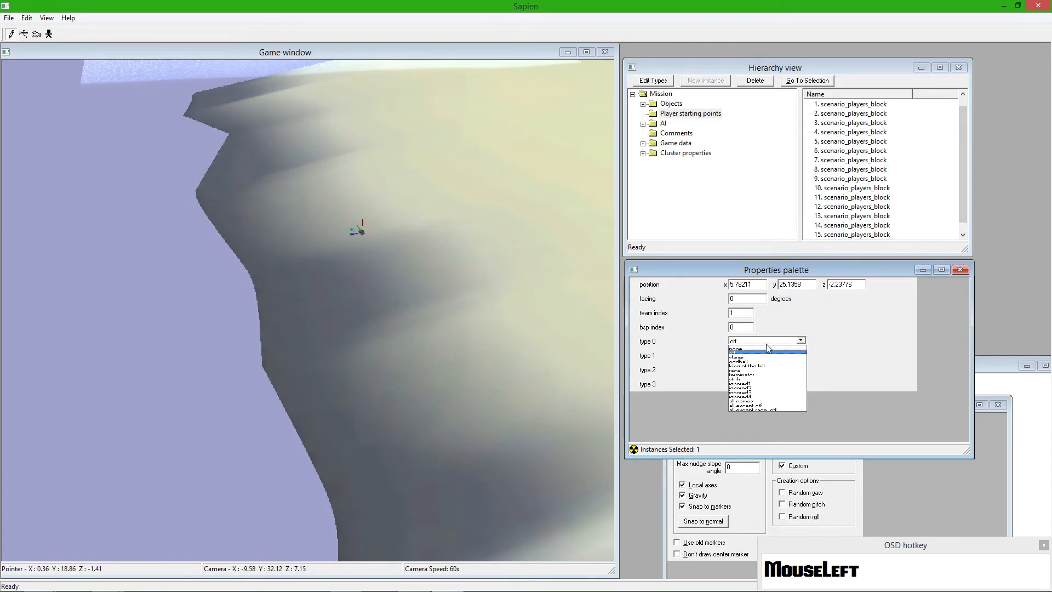
click(757, 400)
- Survey the placement of all the starting point groups across the map
drag(450, 250, 451, 250)
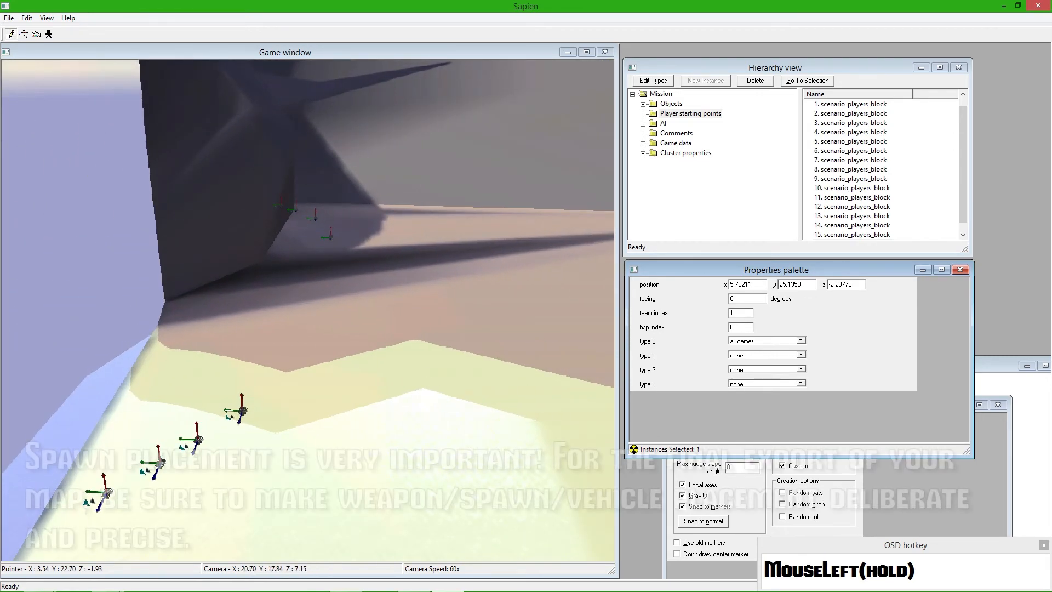
middle_drag(450, 250, 610, 246)
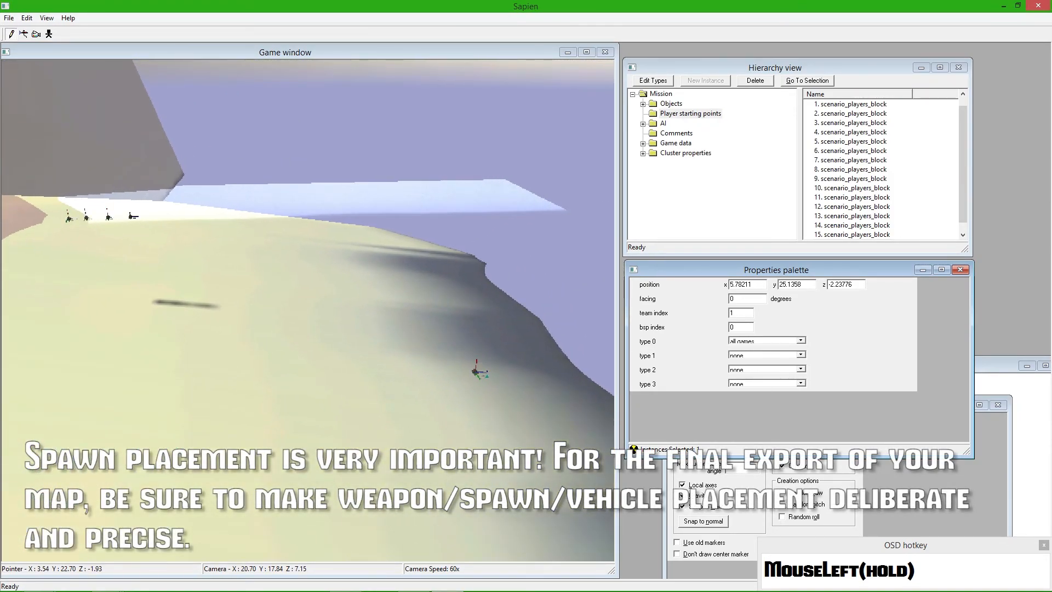
middle_drag(610, 246, 601, 253)
key(w)
key(d)
key(d)
middle_drag(308, 310, 61, 296)
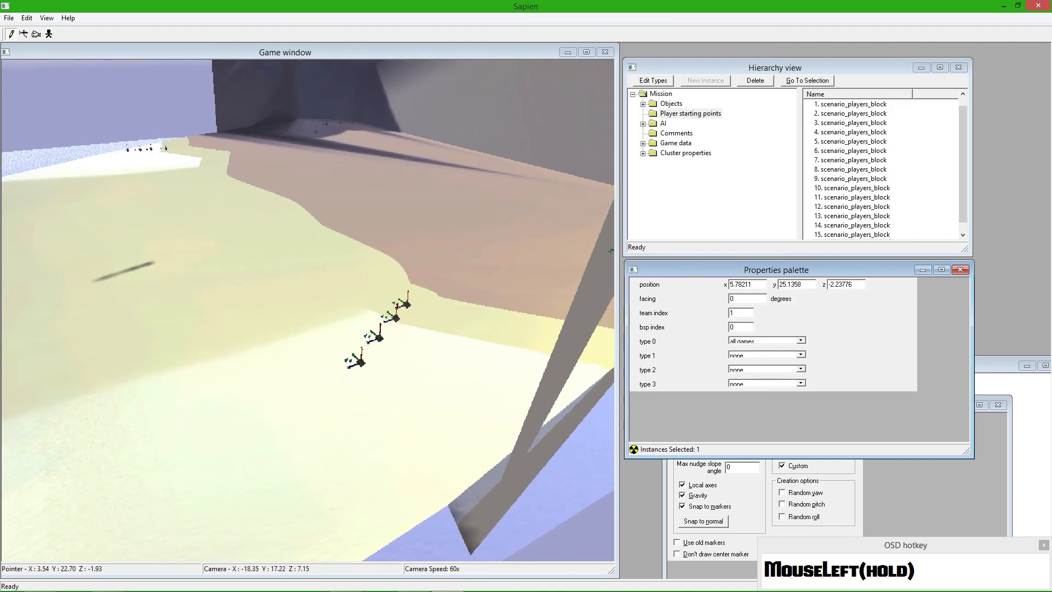
key(w)
middle_drag(438, 255, 402, 242)
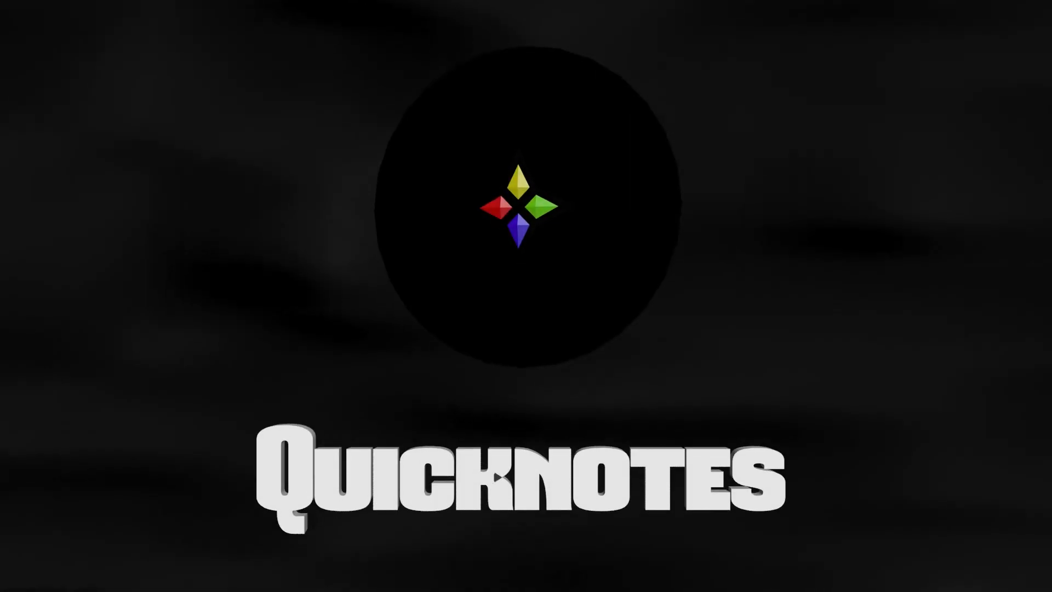